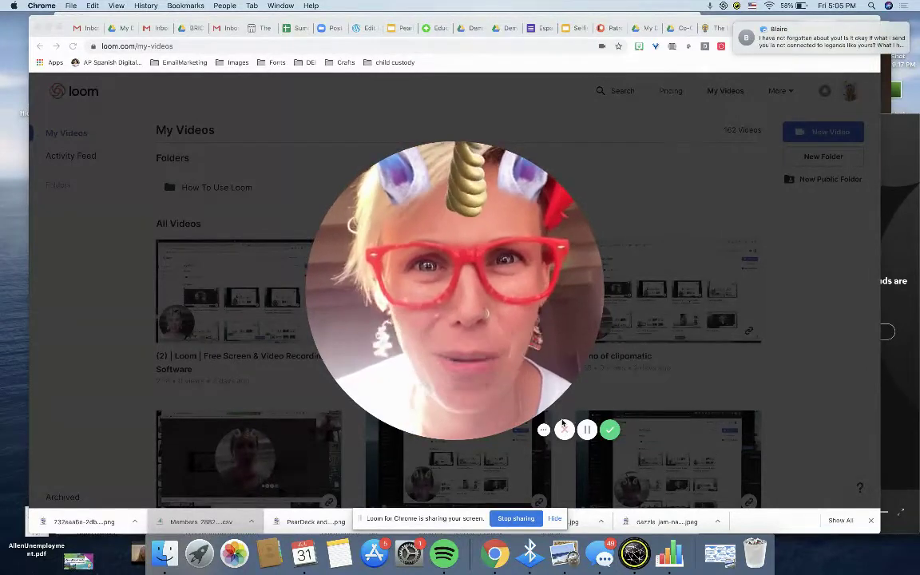
- Bring the browser showing the Testing for Story-Telling form editor to the front
left_click(584, 447)
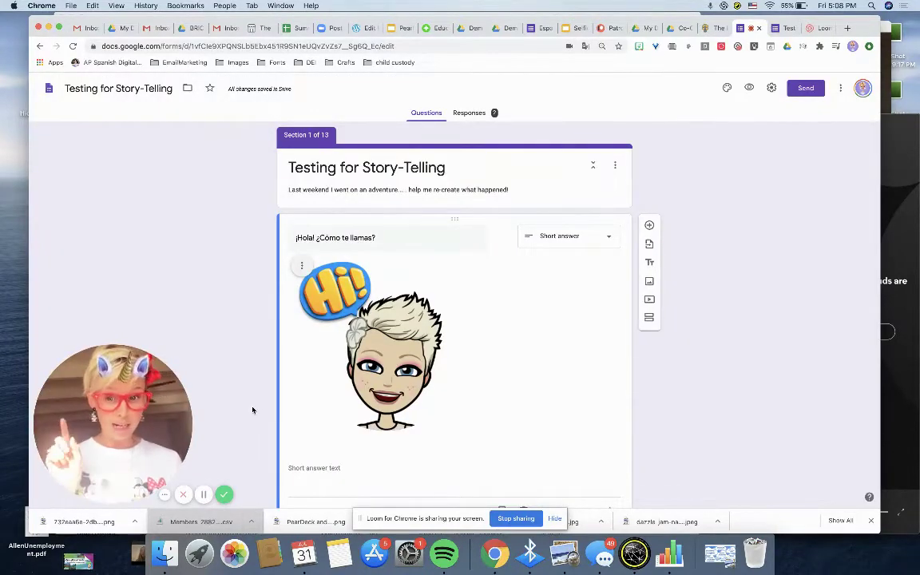
- Move the camera bubble aside and open the form's live respondent view
left_click_drag(158, 411, 172, 148)
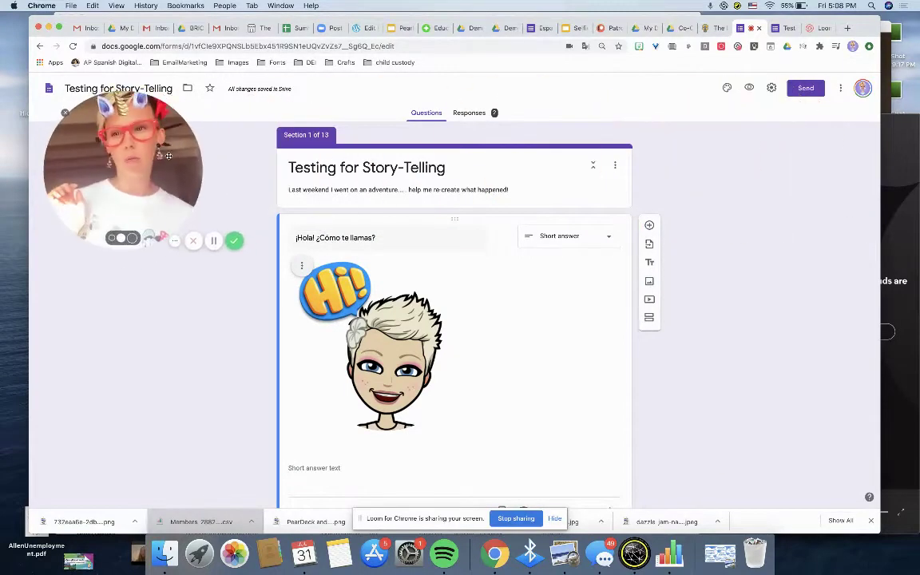
left_click(774, 31)
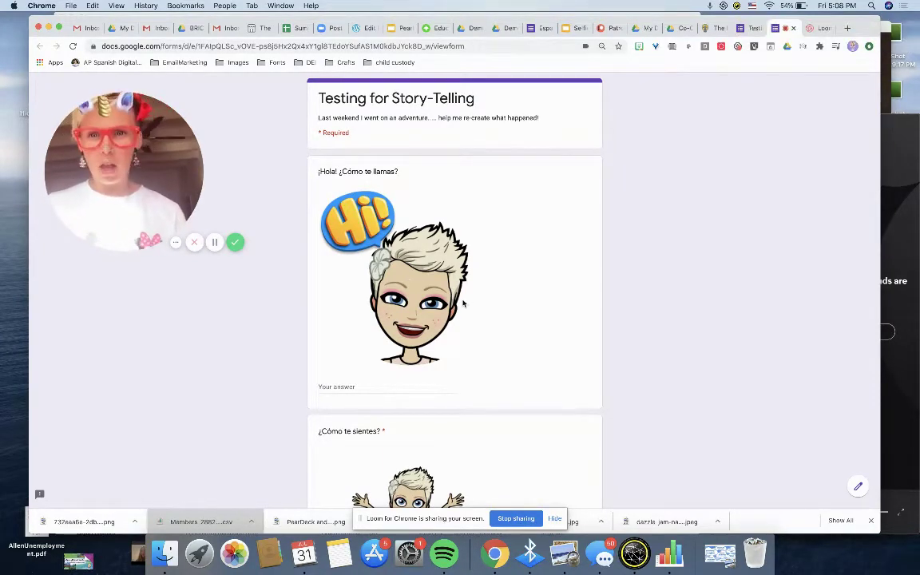
scroll(421, 276, "down", 2)
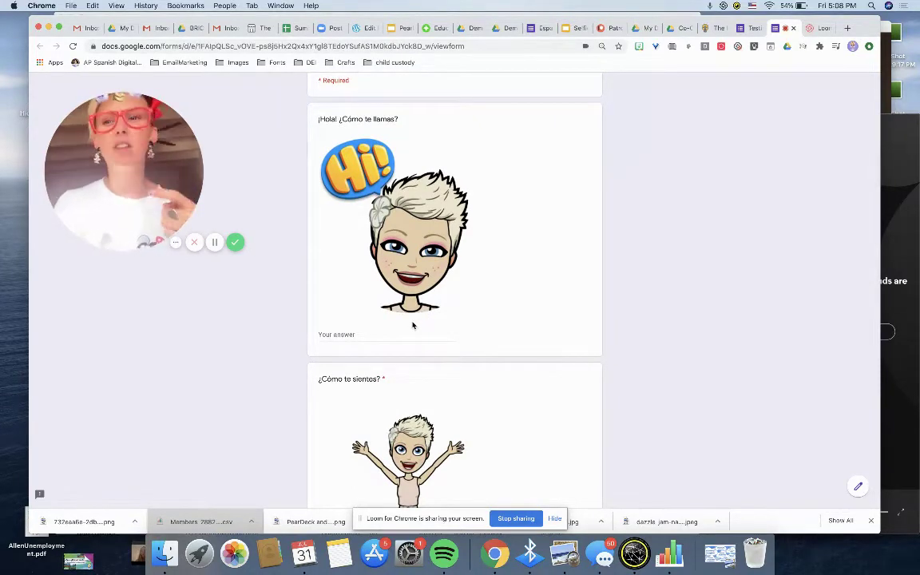
- Answer the name question with 'LA MAESTRA LOCA' followed by an emoji
left_click(352, 334)
type("LA MAESTRA LOCA")
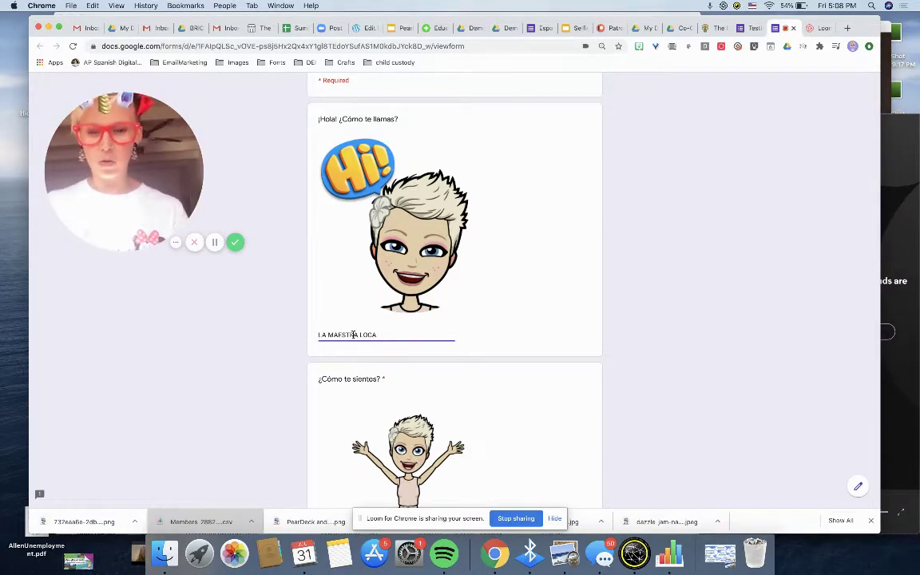
type("👋")
- Check the feelings Emocionad@, Cansad@ and Loc@
scroll(385, 335, "down", 6)
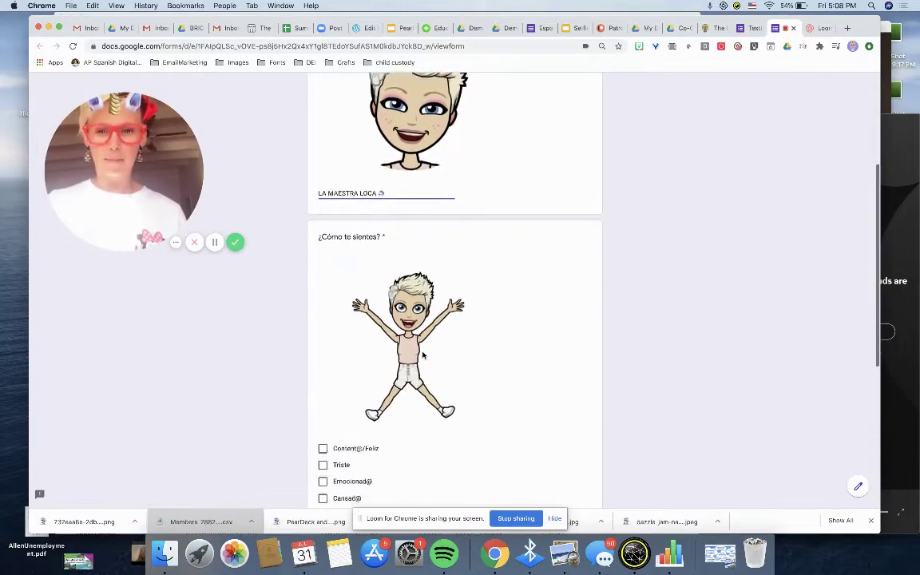
scroll(423, 354, "down", 3)
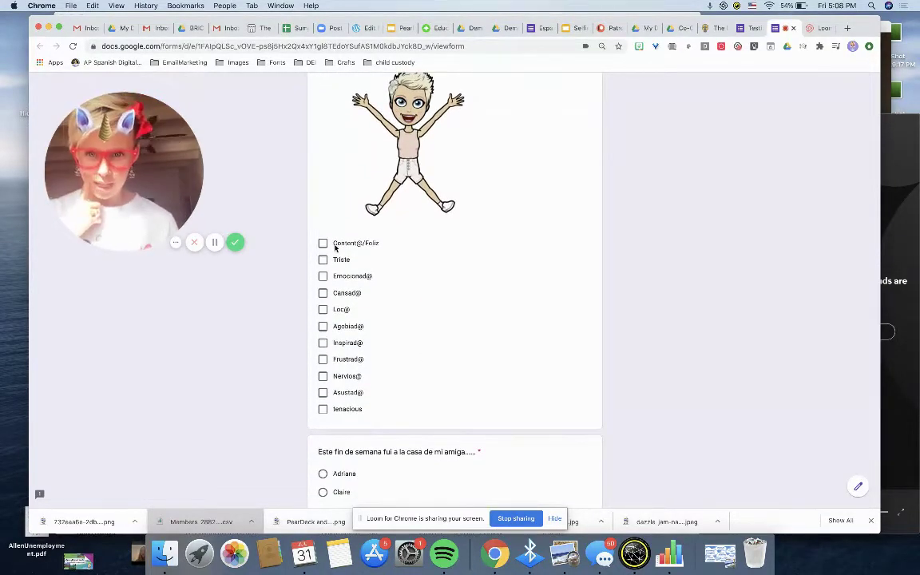
left_click(323, 277)
left_click(323, 293)
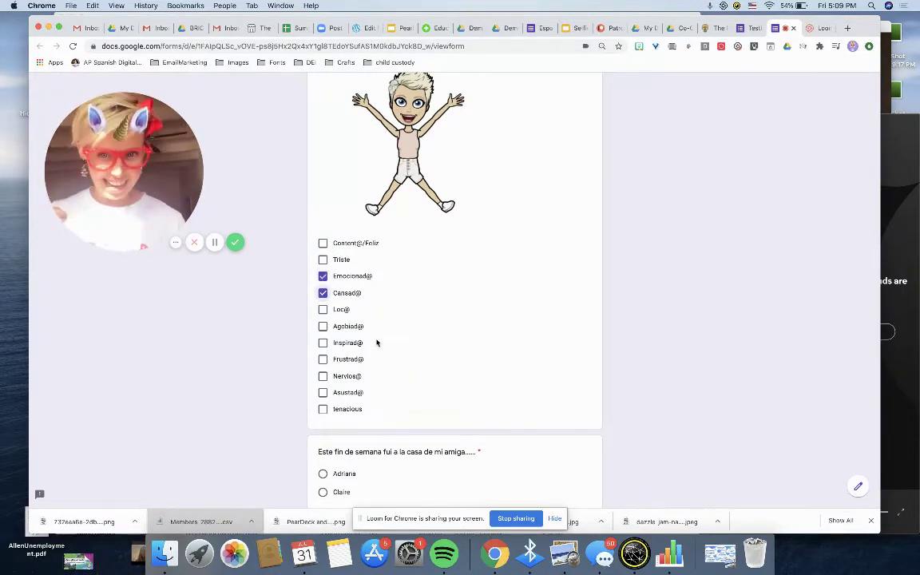
left_click(323, 309)
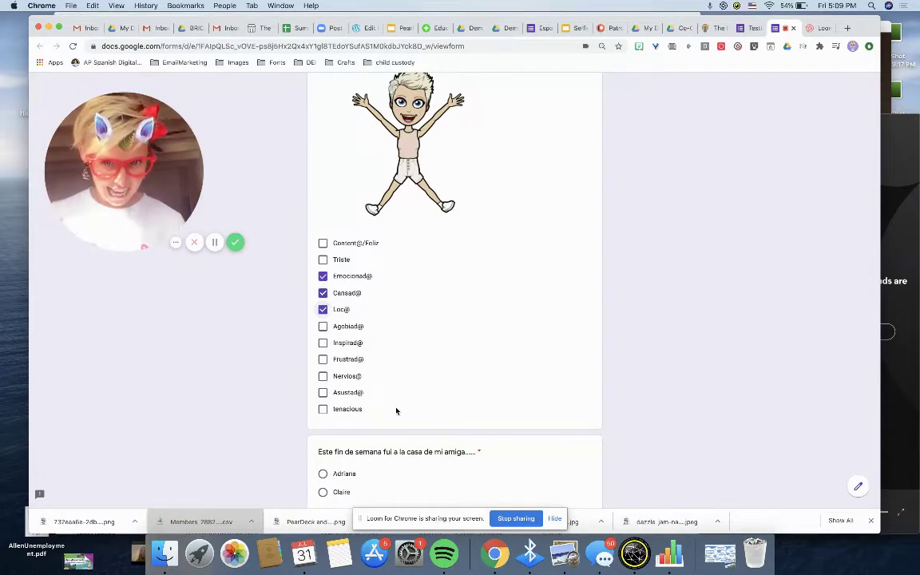
- Choose Claire, the second friend, for the weekend-visit question
scroll(393, 407, "down", 2)
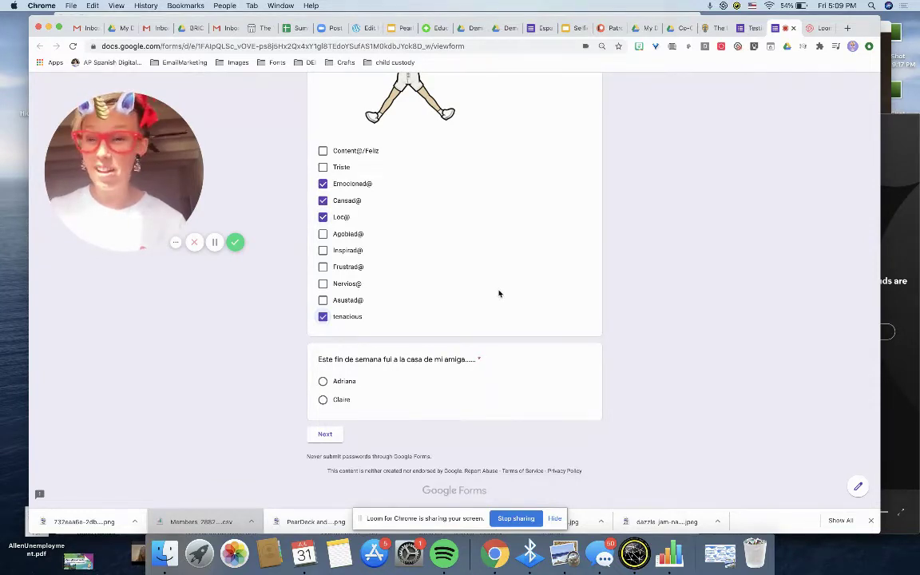
scroll(499, 293, "down", 1)
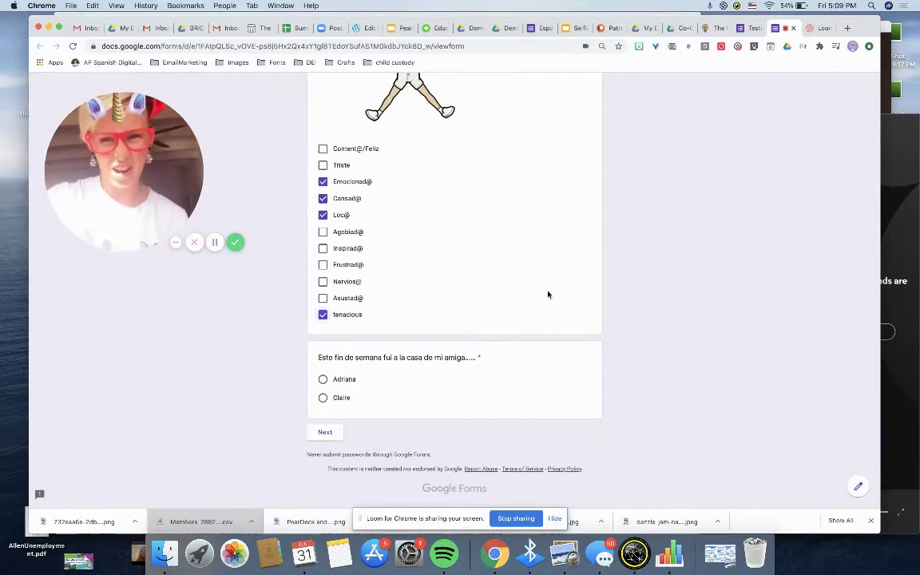
scroll(415, 333, "up", 15)
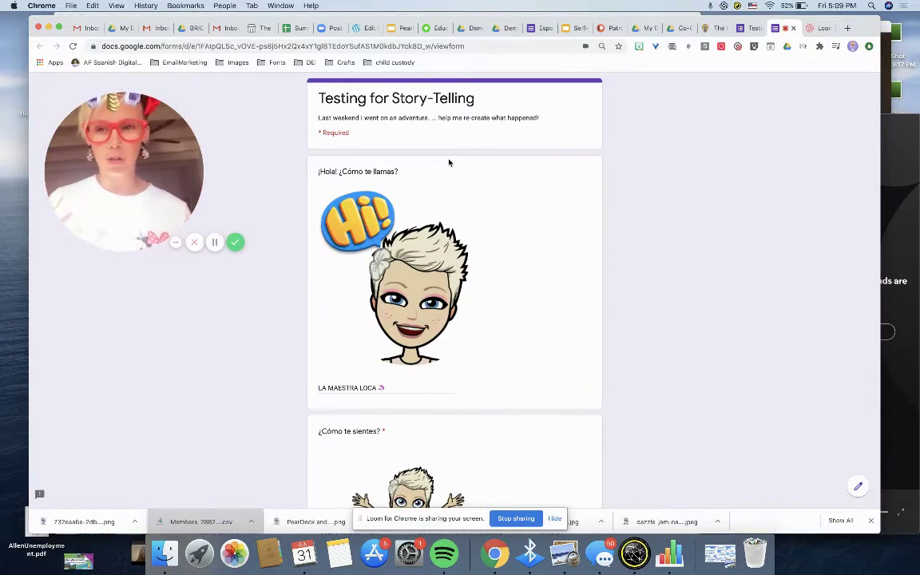
scroll(449, 163, "down", 1)
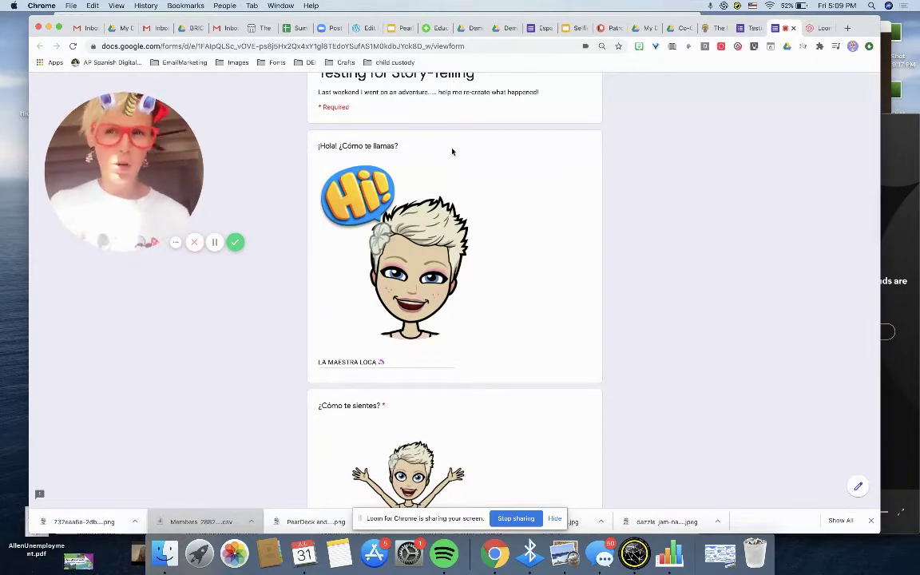
scroll(452, 152, "down", 6)
scroll(452, 152, "down", 10)
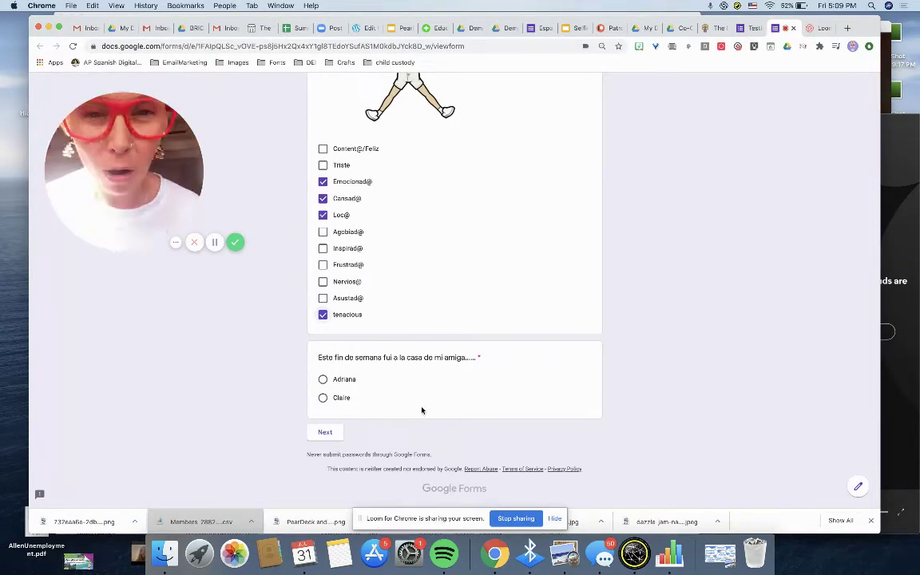
left_click(339, 398)
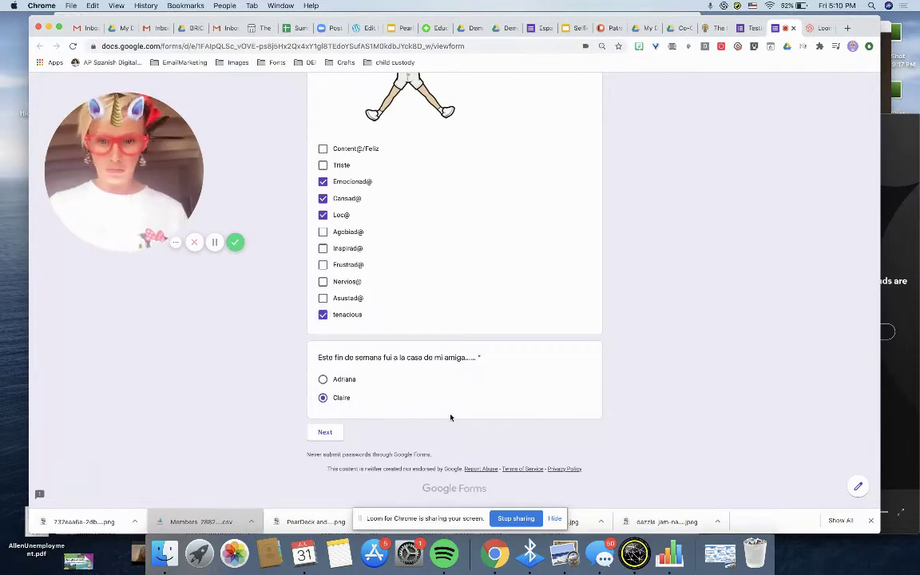
- Move to the next section and answer the house-colour question with morado
left_click(331, 435)
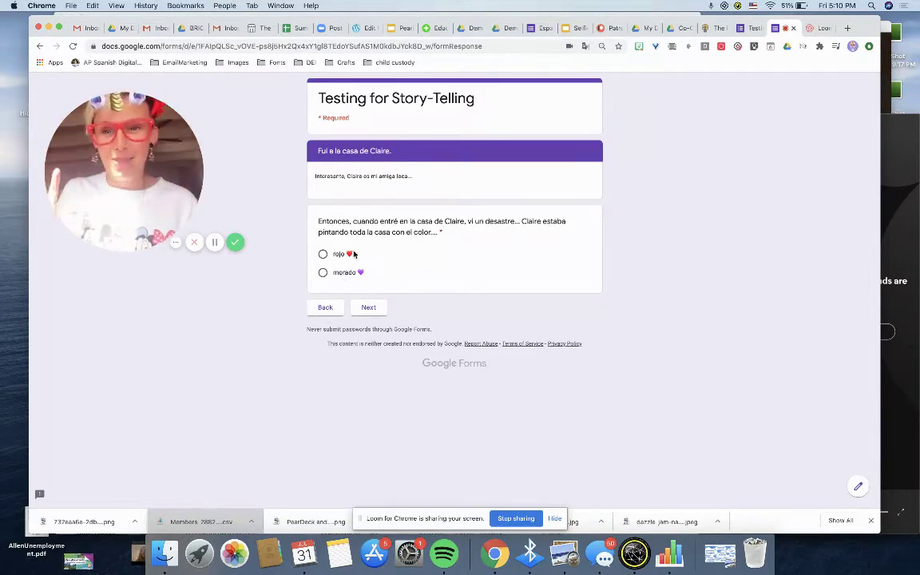
left_click(351, 273)
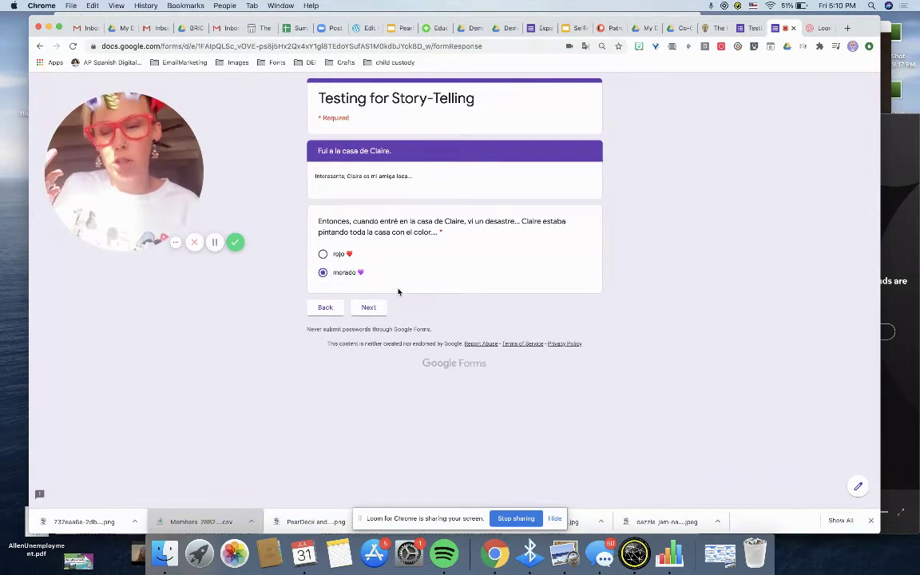
- Advance to the kitchen section, zoom to 110%, and choose 'Vimos un mono comiendo helado.'
left_click(367, 308)
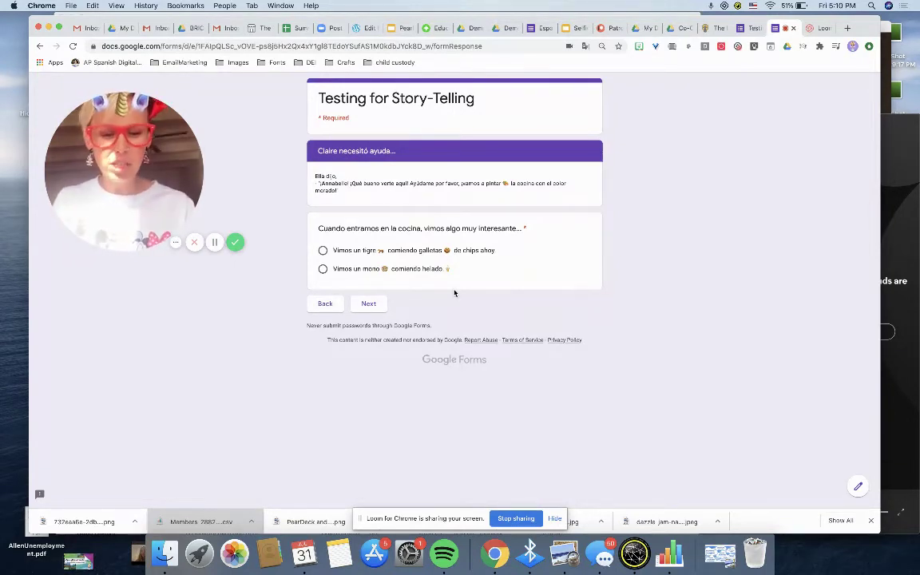
key("super+equal")
key("super+equal")
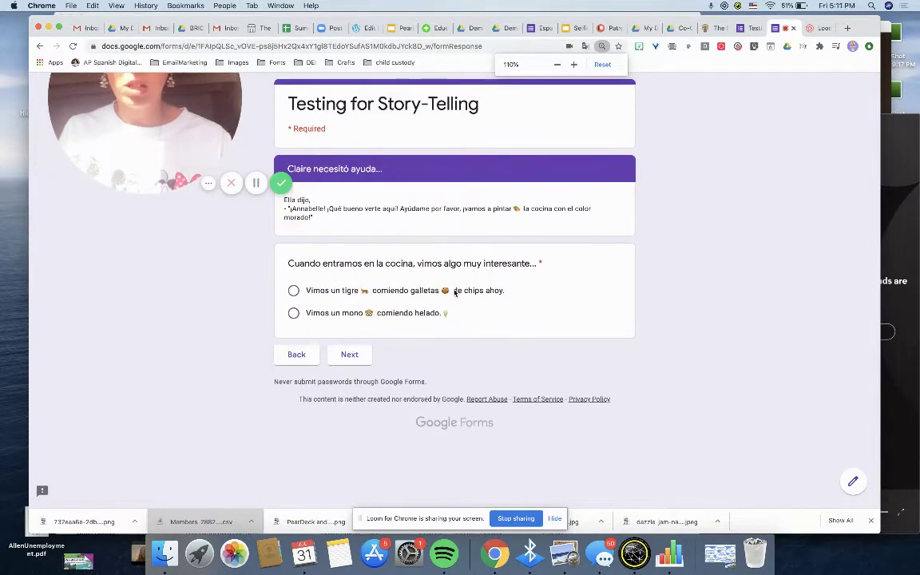
key("super+equal")
left_click_drag(181, 149, 179, 124)
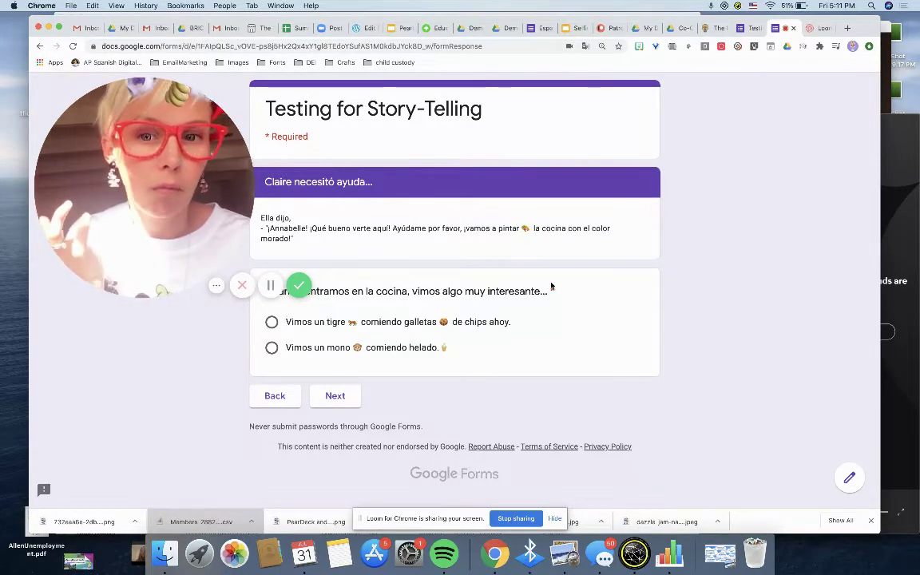
left_click(272, 348)
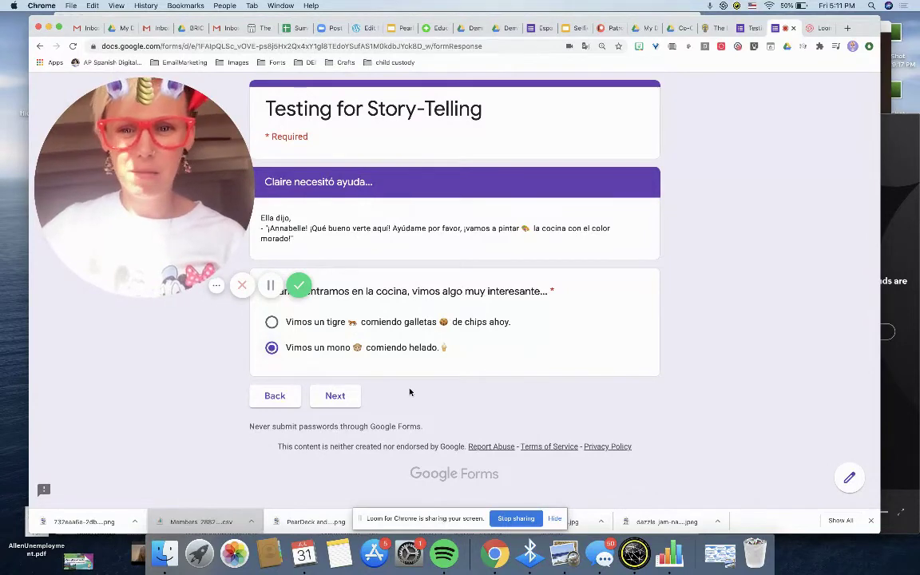
- Answer the escape question with ventana and continue to the Story Summary section
left_click(338, 398)
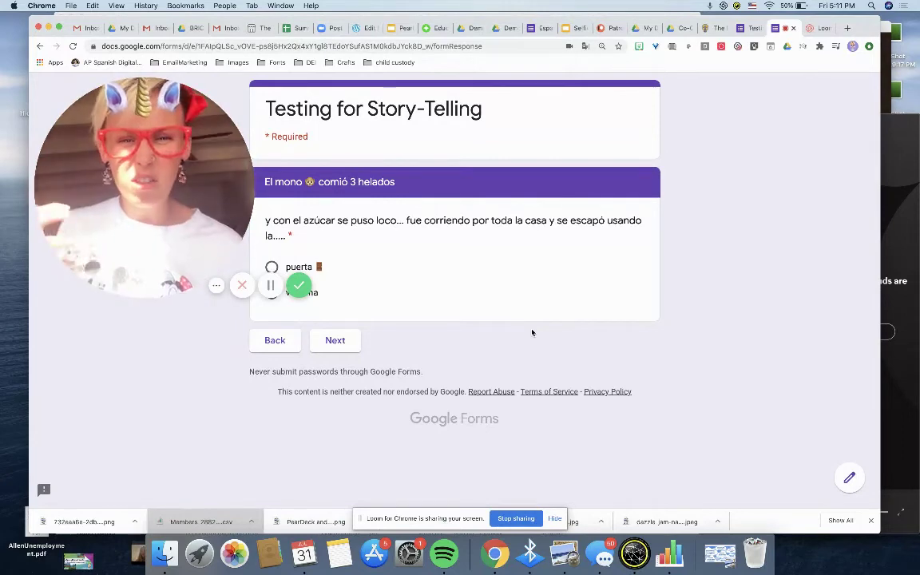
mouse_move(213, 202)
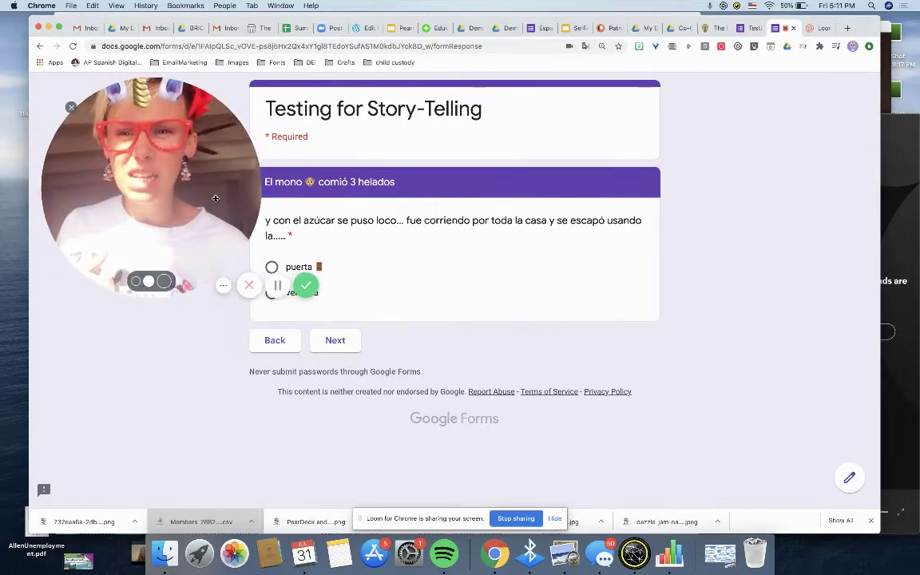
left_click_drag(183, 203, 202, 306)
left_click(275, 293)
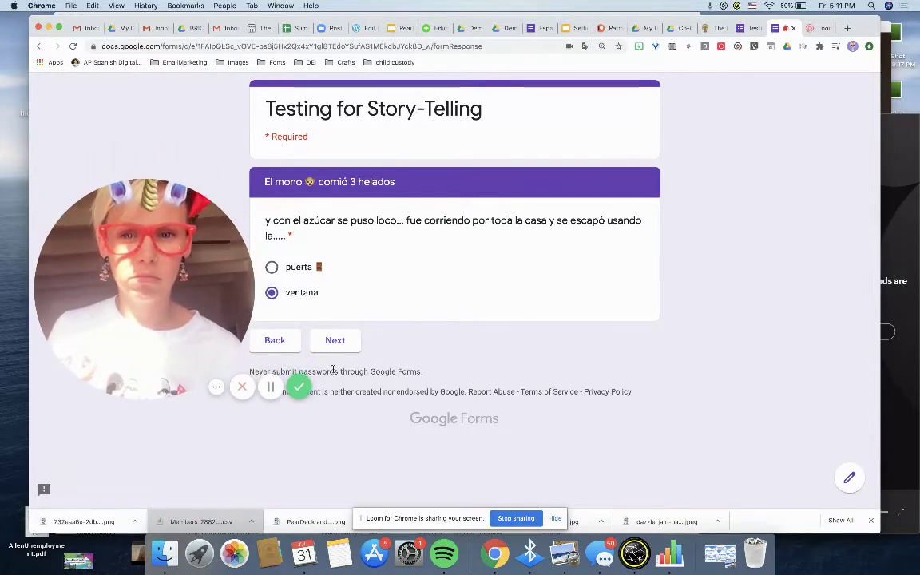
left_click(335, 340)
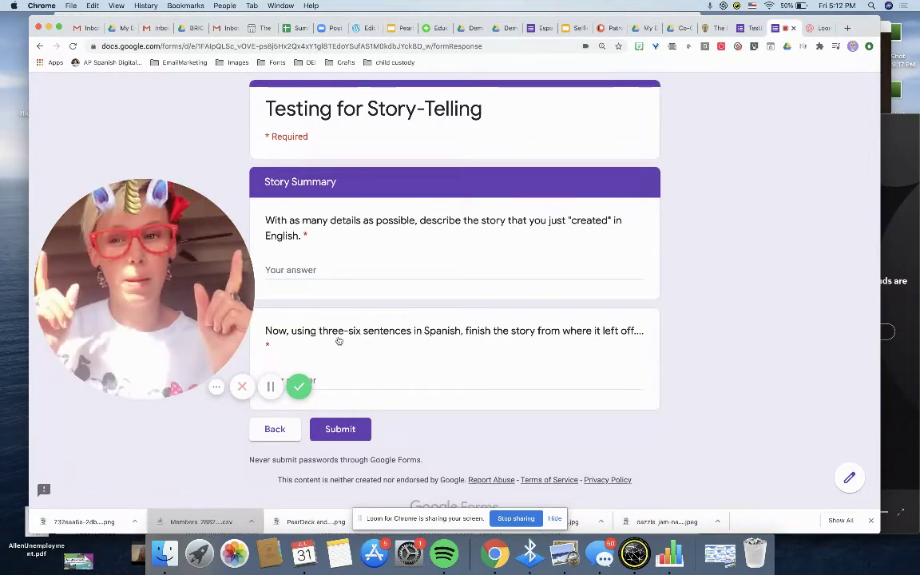
- Move the Loom camera bubble higher on the Story Summary page
left_click_drag(112, 203, 113, 101)
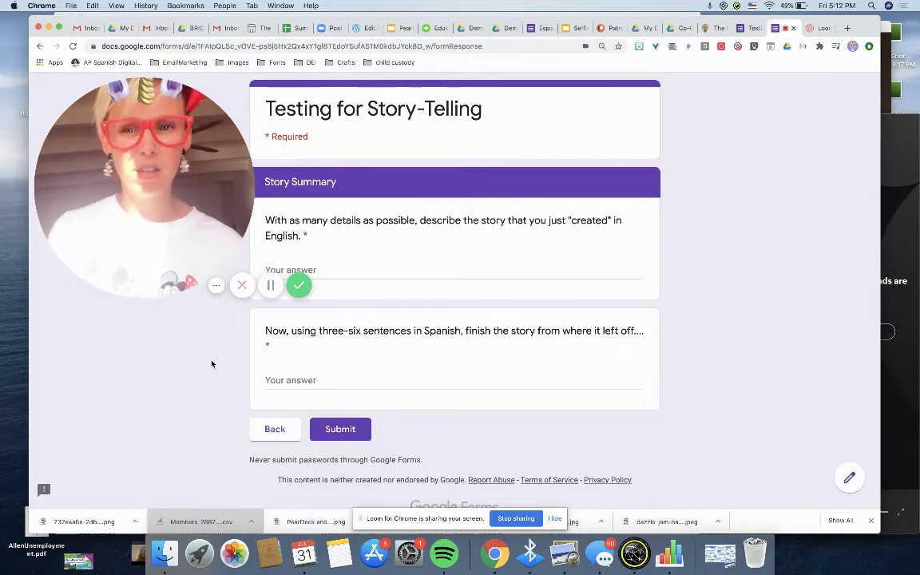
- Go back two sections to the 'El mono comió 3 helados' escape question
left_click(266, 430)
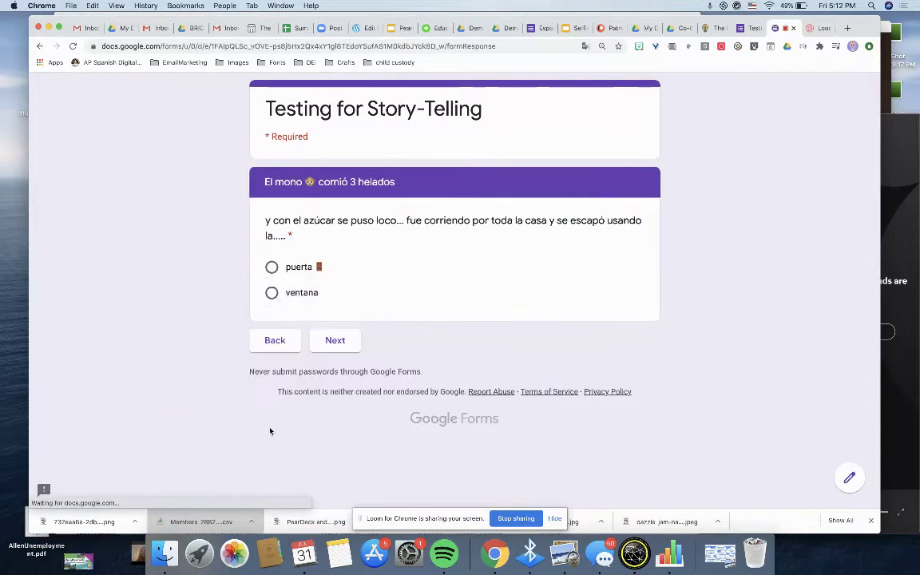
left_click(281, 341)
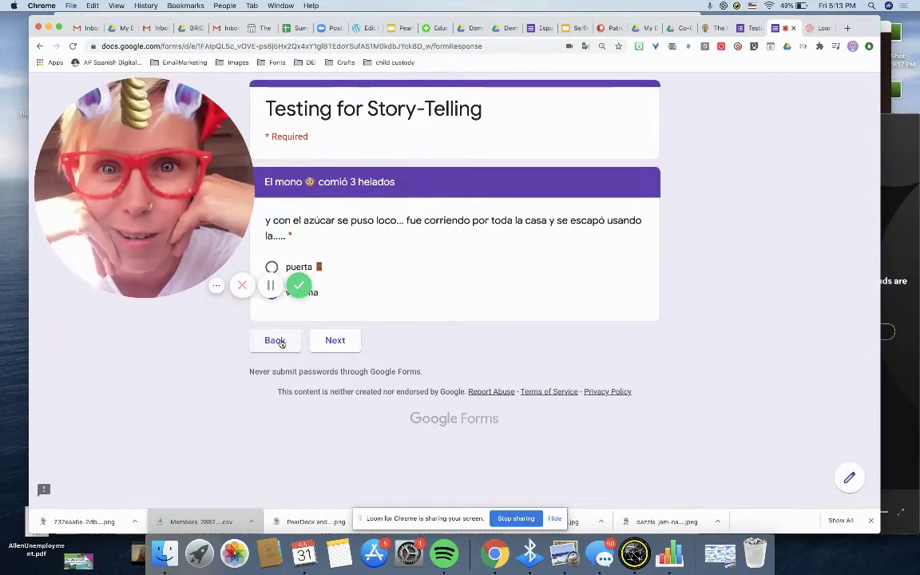
- Return to Story Summary and write the English summary starting 'Maestra went to Claires'
left_click(339, 344)
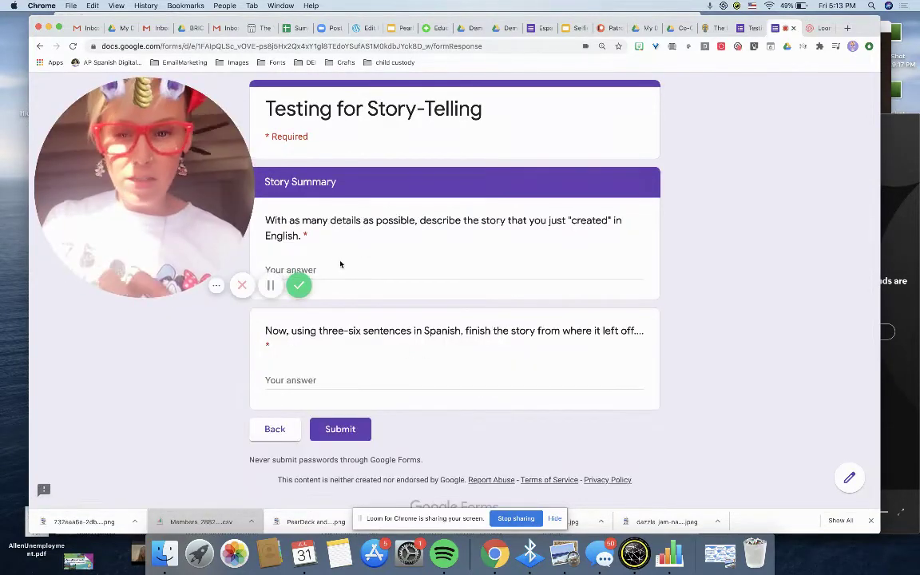
left_click(340, 268)
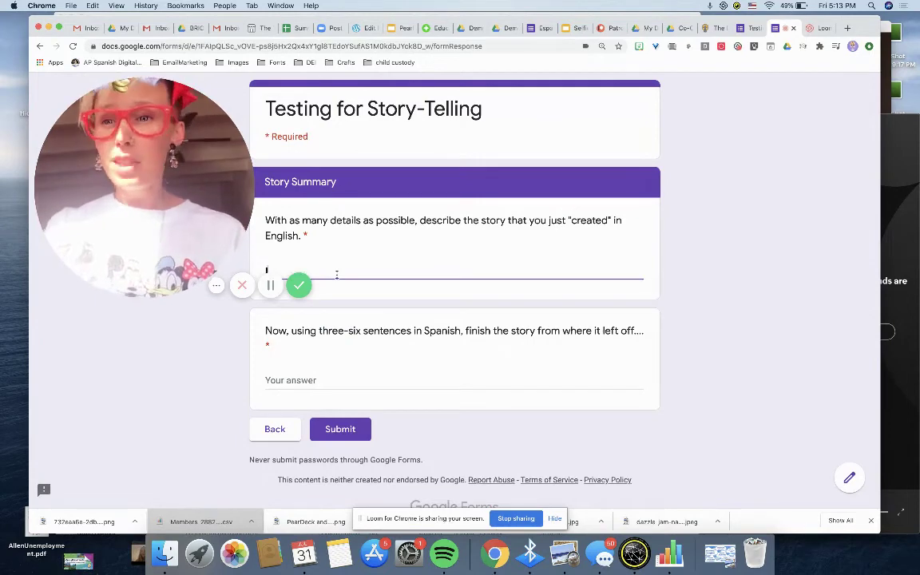
type("I went")
key("BackSpace")
key("BackSpace")
key("BackSpace")
key("BackSpace")
key("BackSpace")
key("BackSpace")
type("Maestra ")
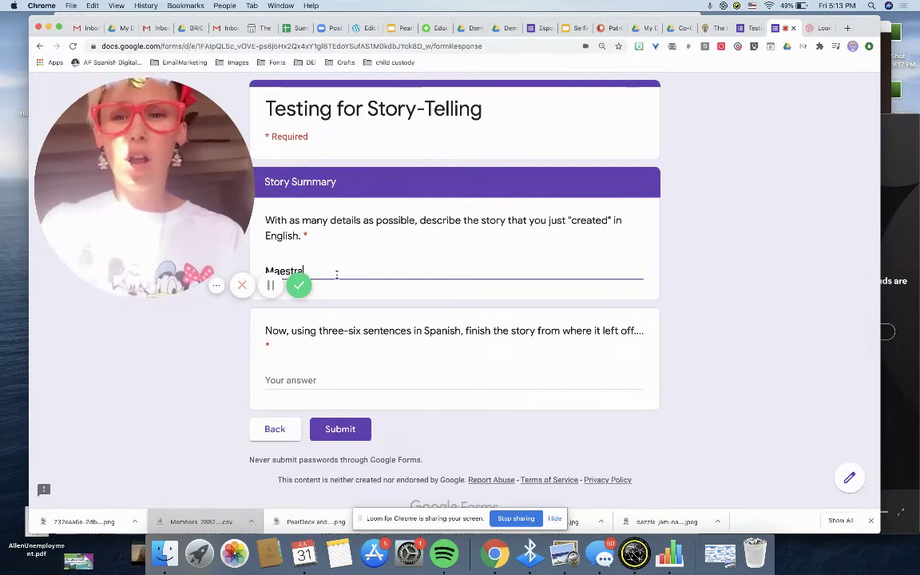
type("went to Claires hs")
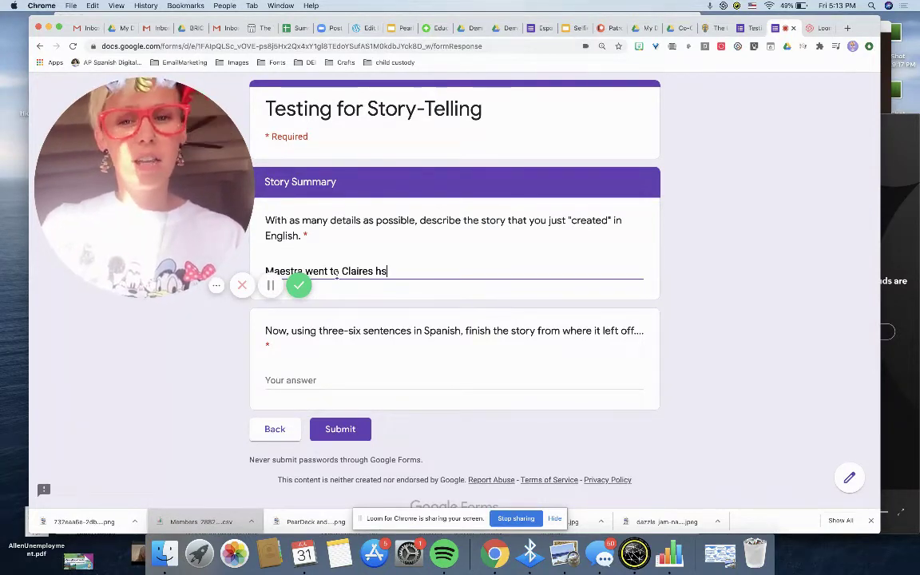
type("f ksafd saio;fd usaiof udiosa fdis aui;ofdu sai;o fdij a")
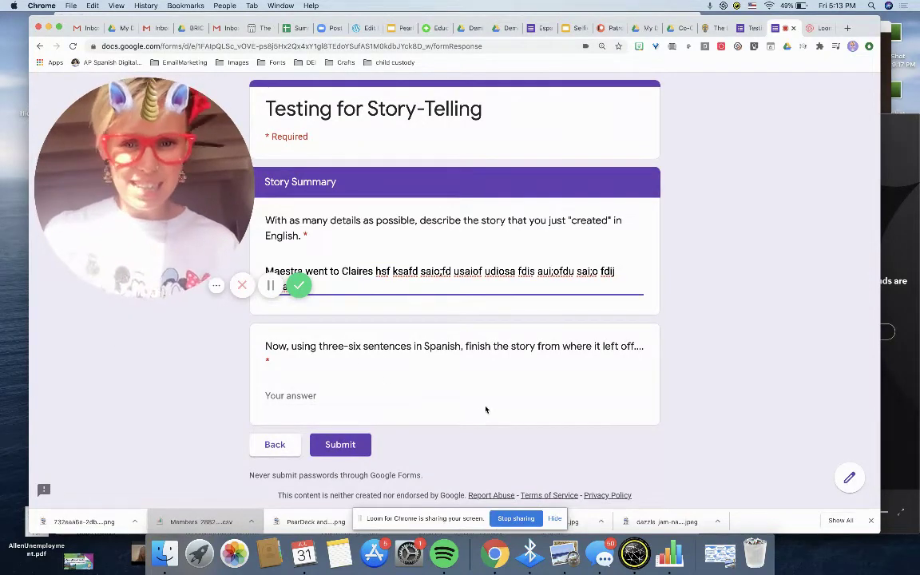
- Begin the Spanish ending: 'Después de escapar la cas ade Claire, el mono montó en caballo y fue al'
left_click(522, 394)
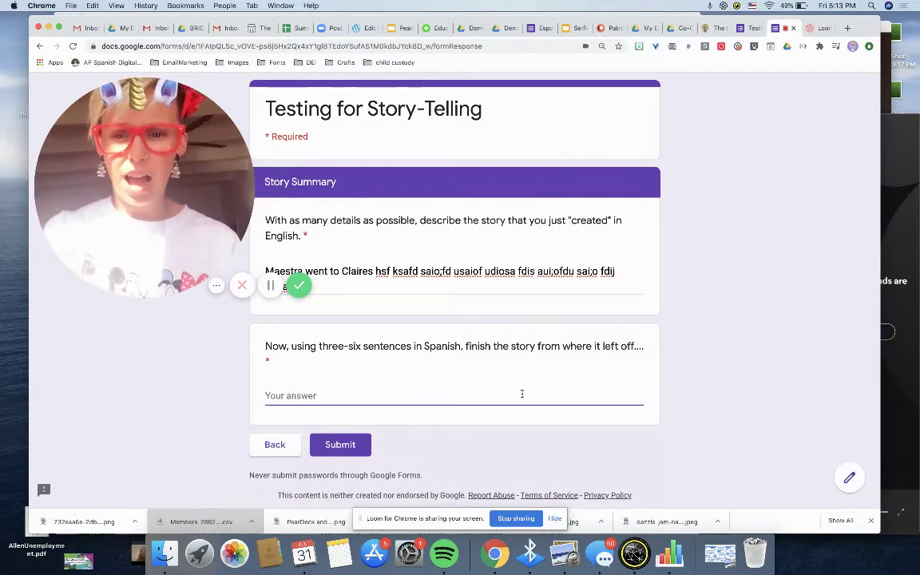
type("Despu")
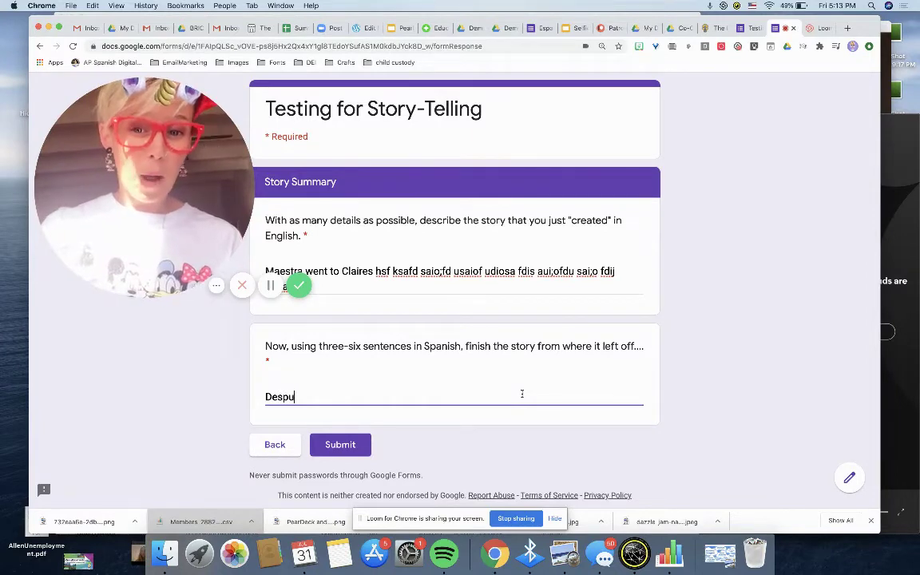
type("és de e")
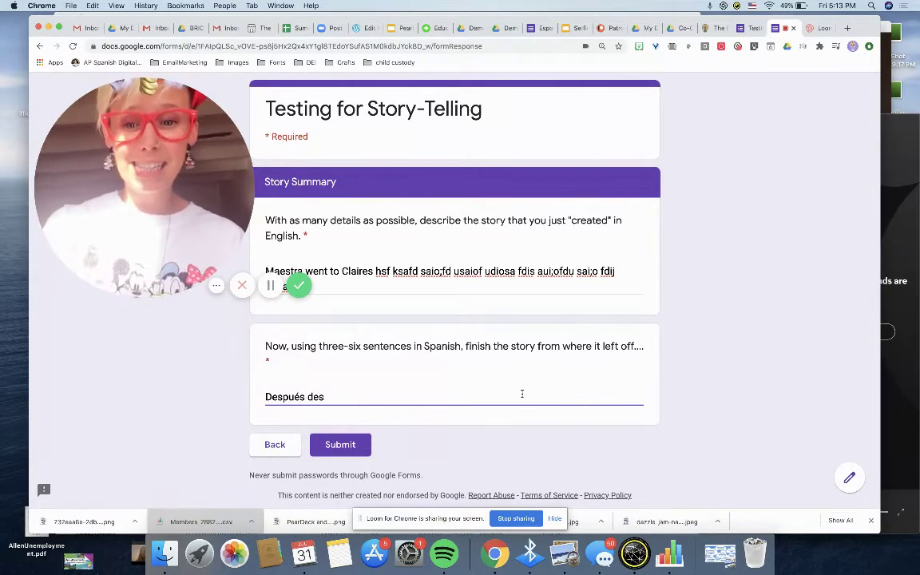
type("scapa")
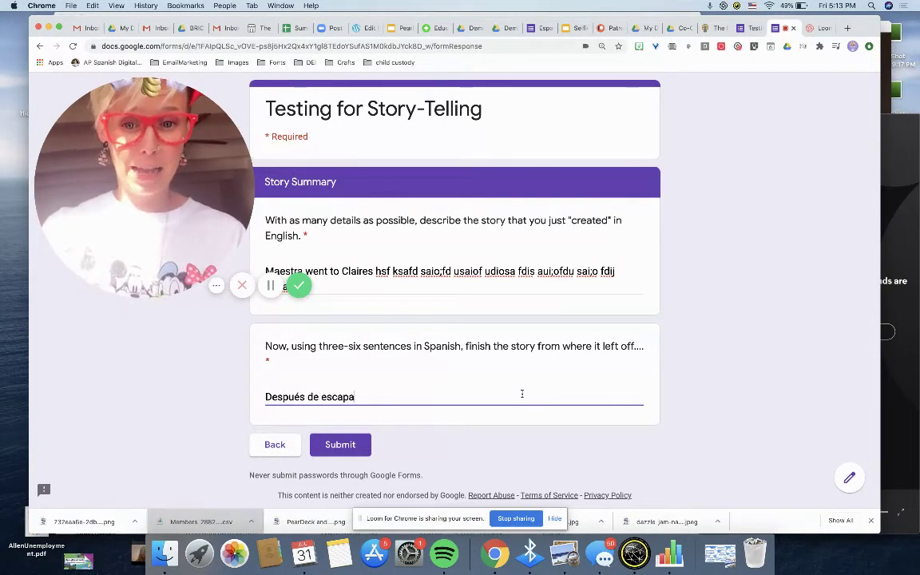
type("r la cas a")
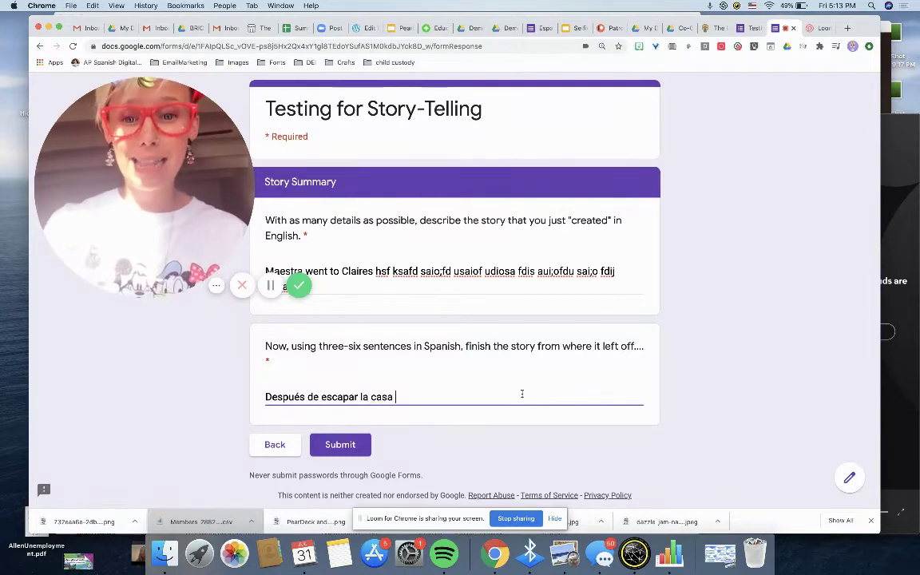
type("de Claire, ")
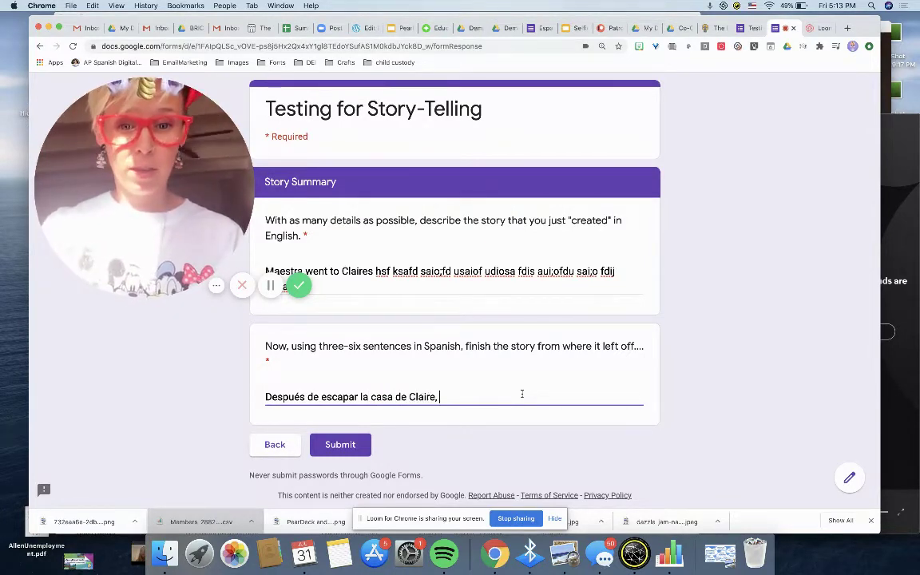
type("el mono")
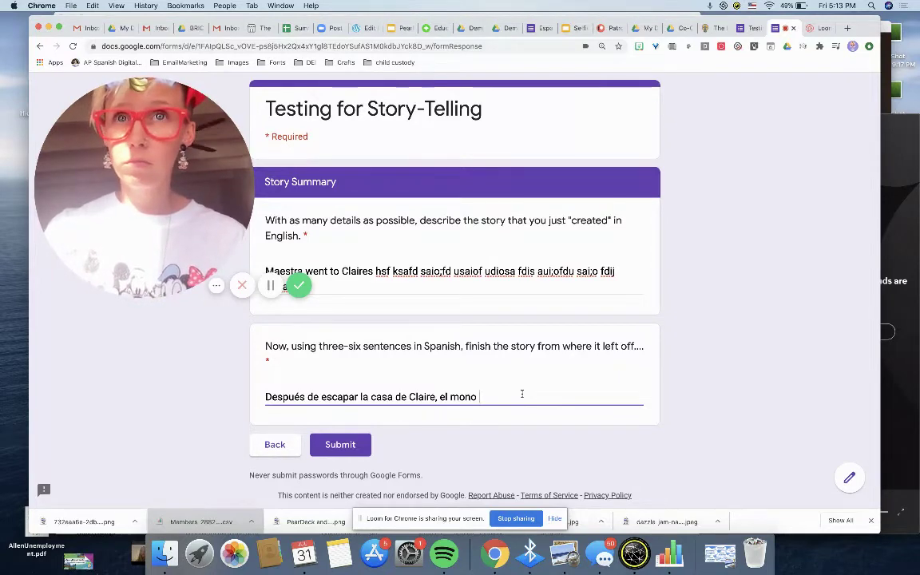
type(" mont")
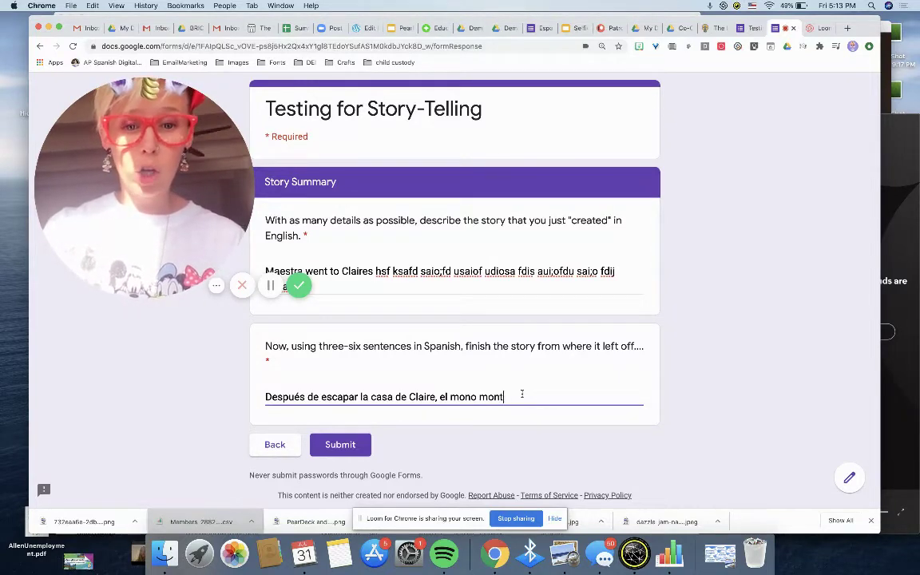
type("ó un")
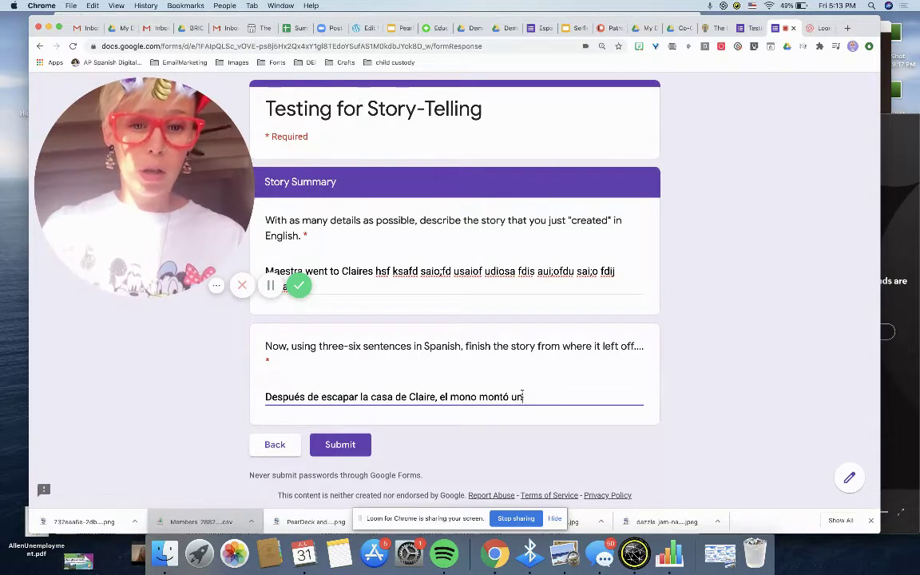
key("BackSpace")
key("BackSpace")
type("en cabal")
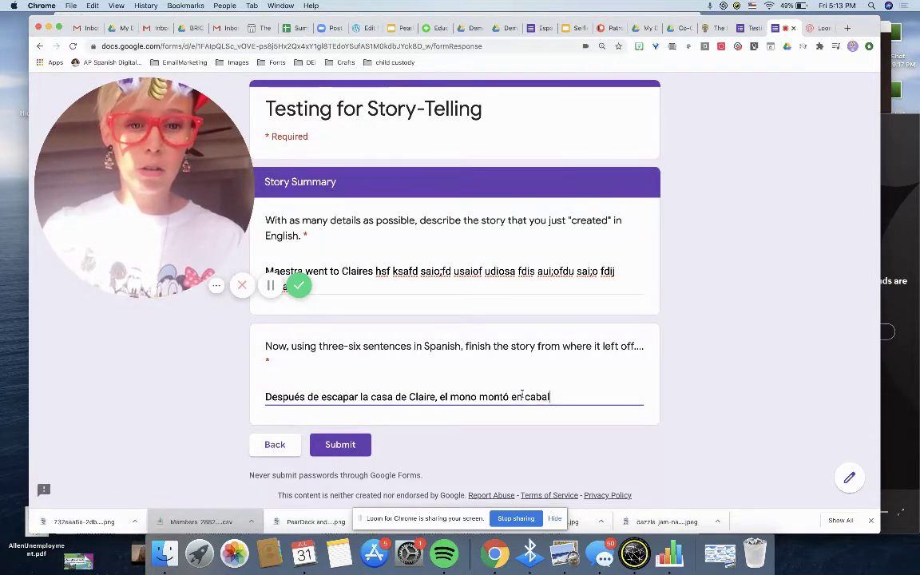
type("lo y fue al s")
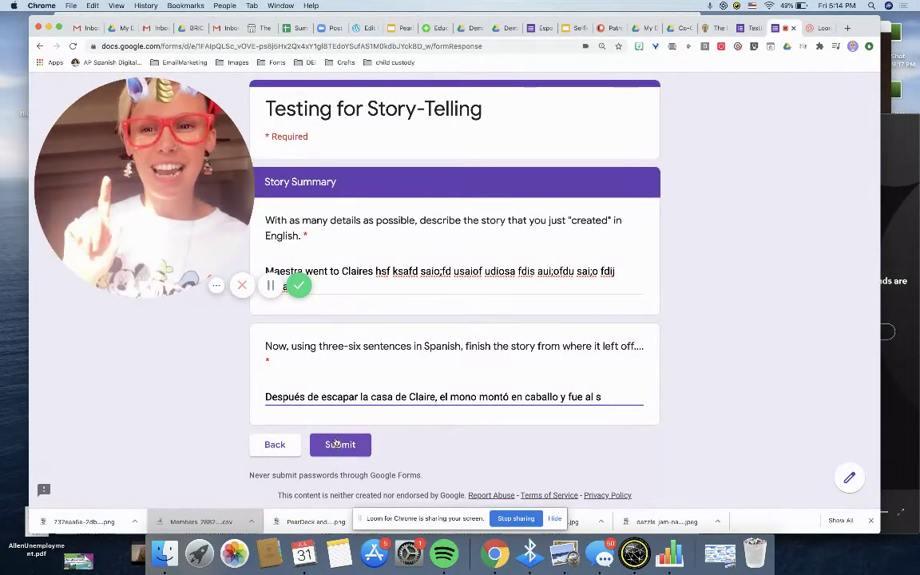
- Submit the response to show the '¡MUY bien hecho!!!' confirmation message
left_click(338, 443)
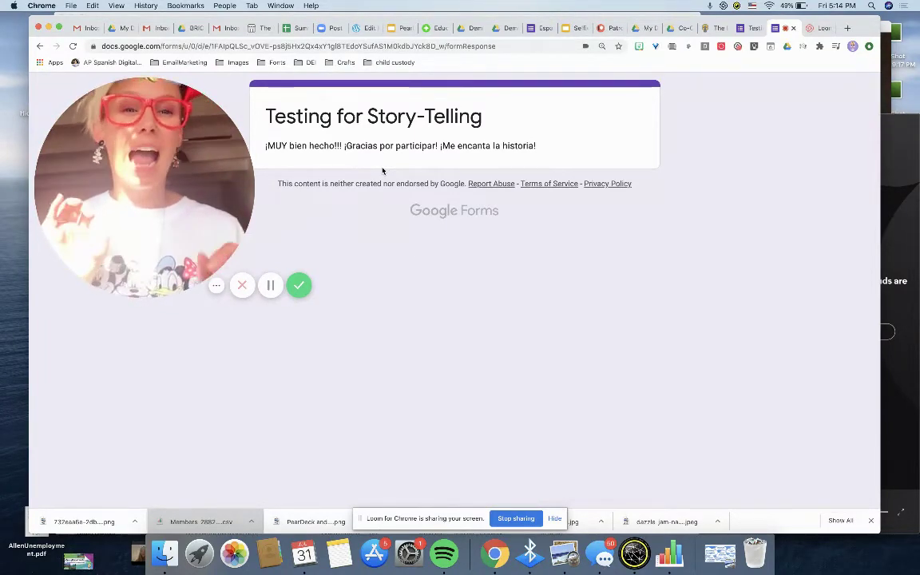
- Go back to the editor and start a fresh preview of the form
left_click(749, 29)
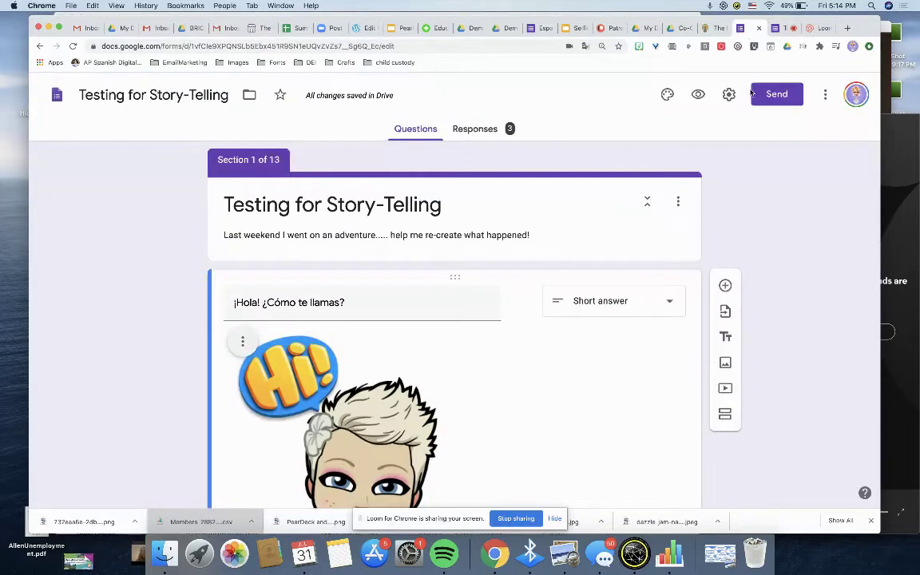
left_click(698, 93)
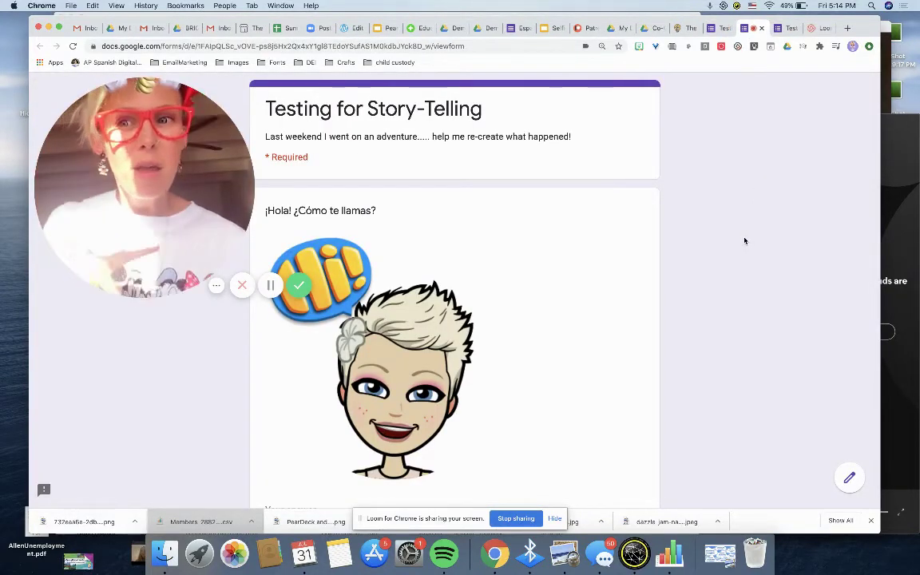
scroll(744, 241, "down", 3)
scroll(745, 241, "up", 1)
scroll(744, 241, "down", 3)
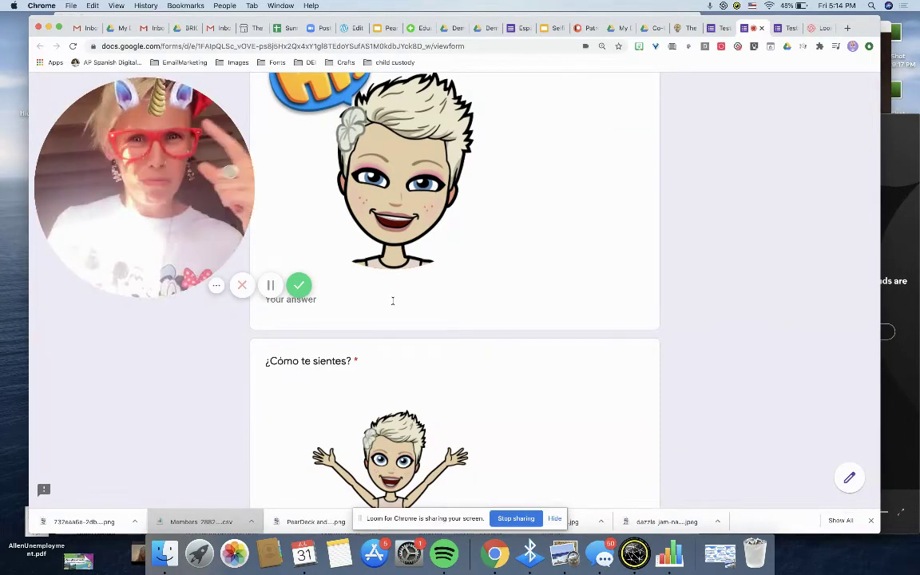
scroll(369, 326, "down", 8)
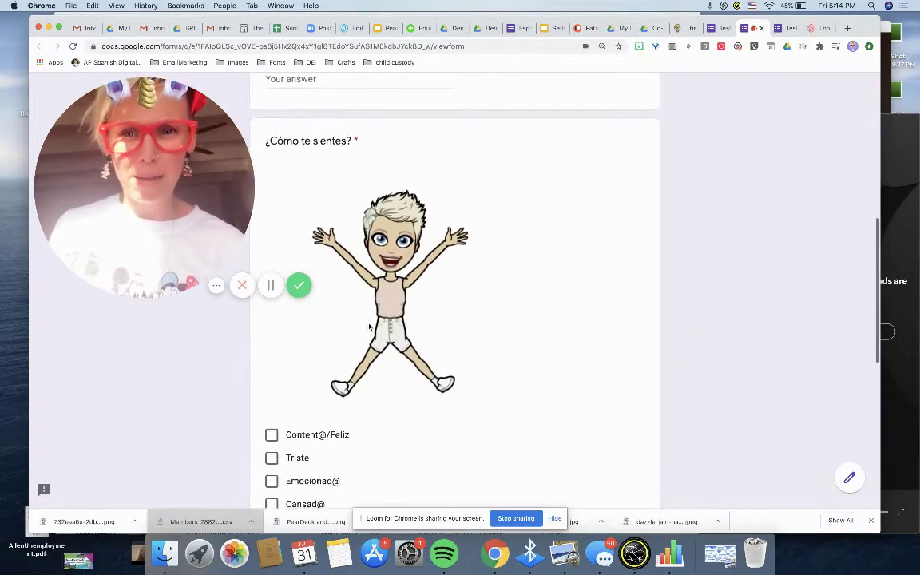
- Answer Content@/Feliz for the mood and pick the first friend as the one visited
left_click(271, 304)
scroll(345, 419, "down", 7)
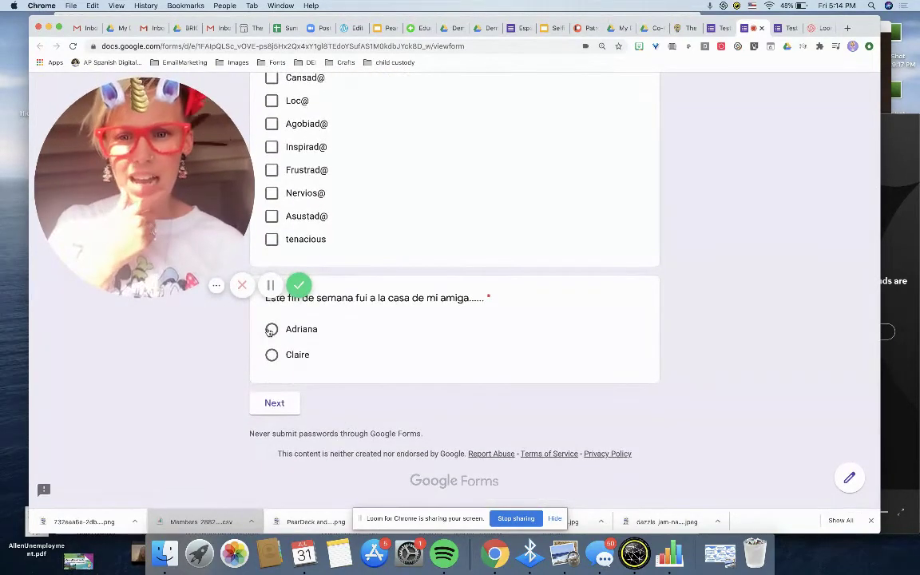
left_click(271, 330)
- Continue into the first friend's story, choose 'cabras', and advance to '¡Yoga con cabras!'
left_click(273, 402)
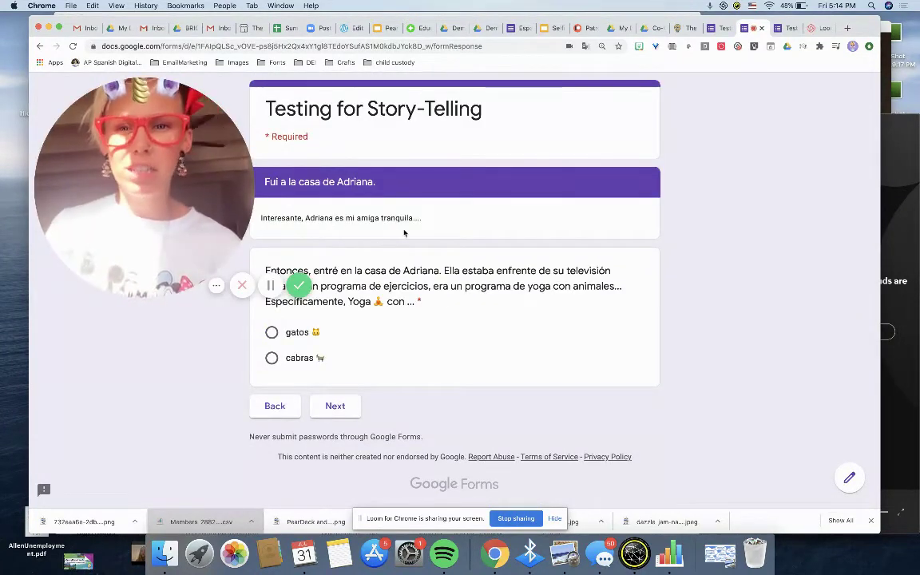
left_click_drag(227, 142, 794, 142)
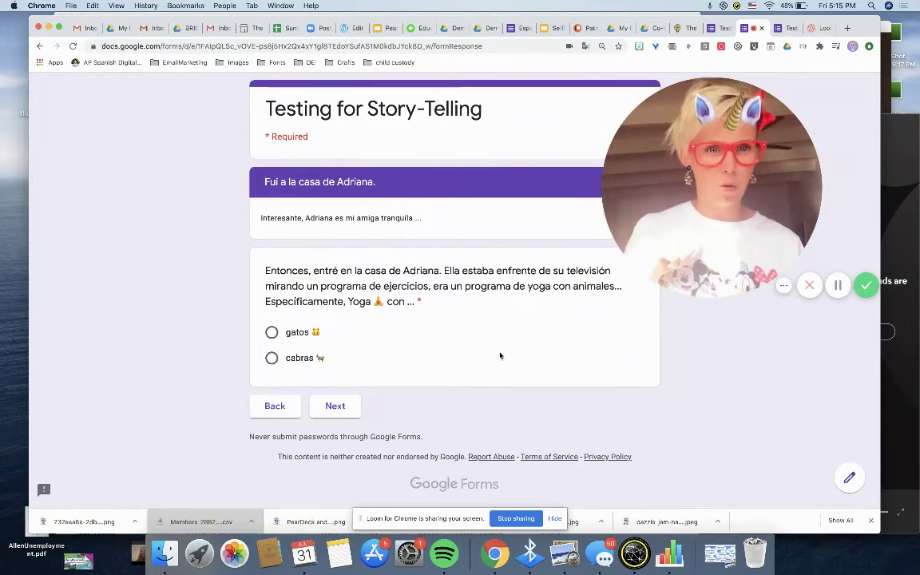
left_click(271, 357)
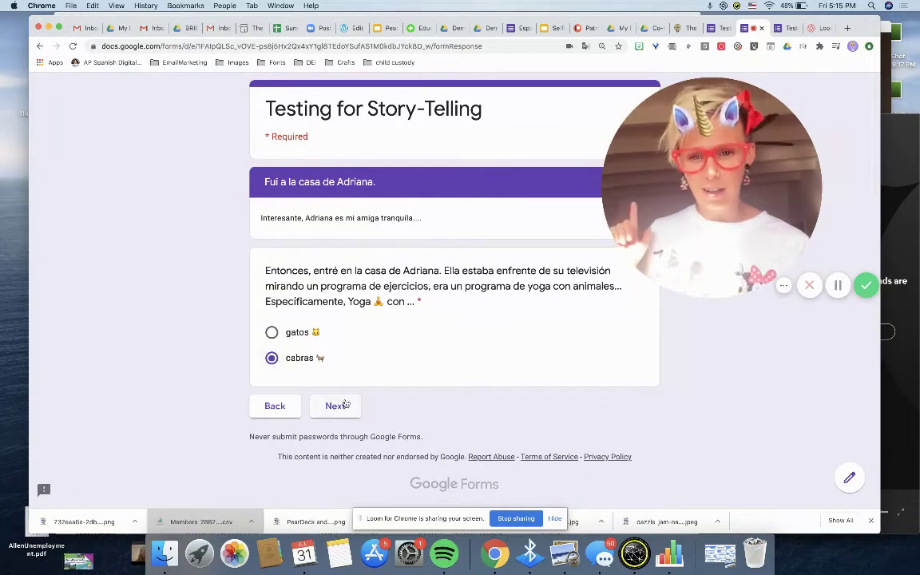
left_click(336, 407)
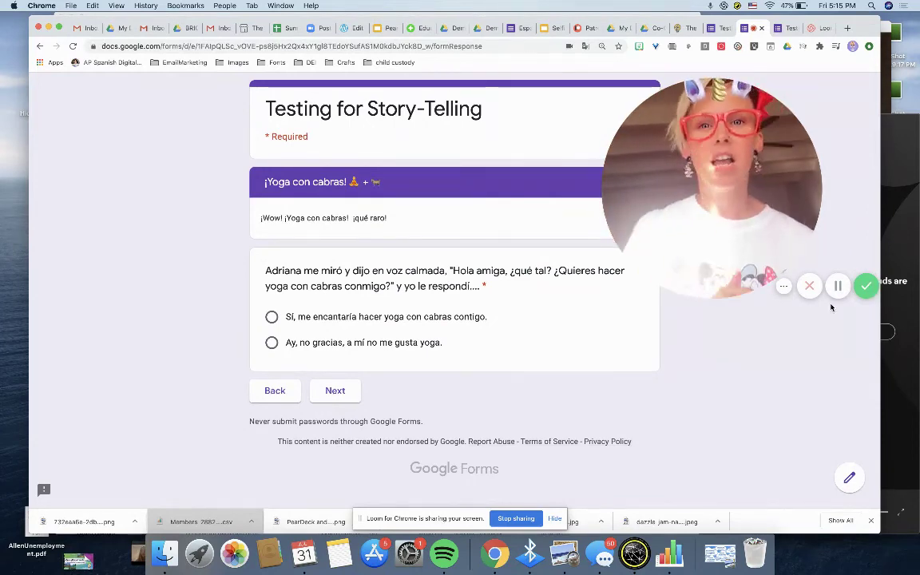
left_click(726, 280)
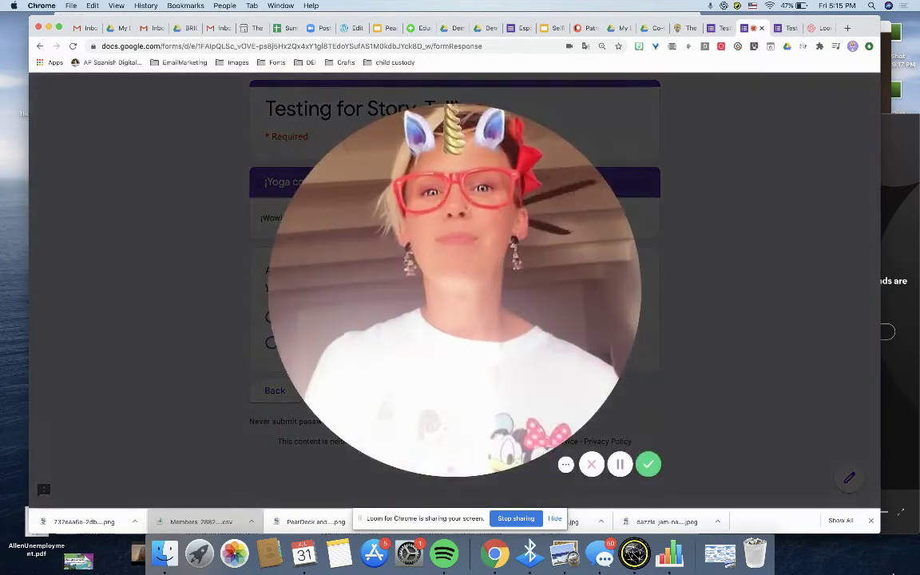